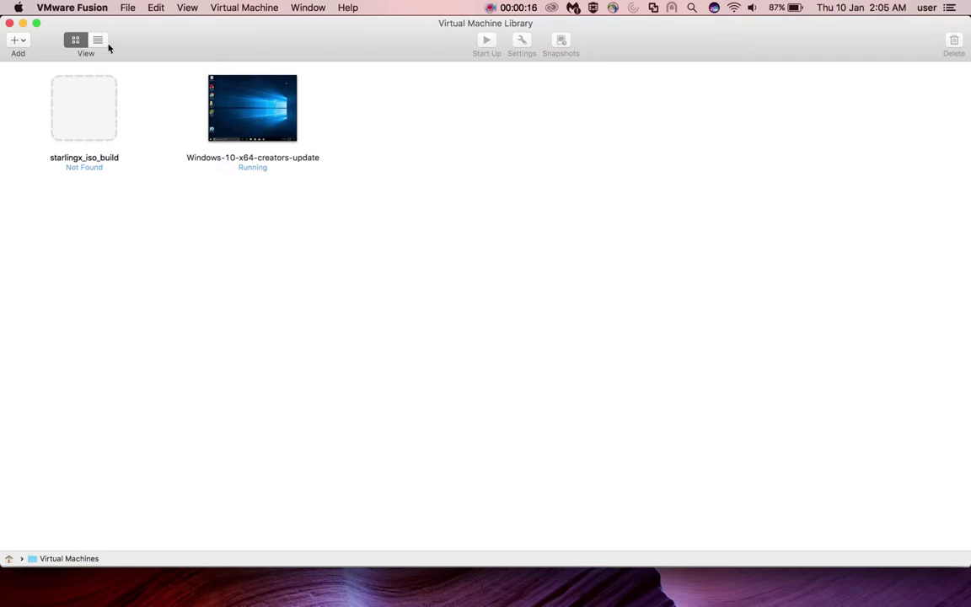
Step: Select the Windows-10-x64-creators-update VM in the Virtual Machine Library
{"action": "left_click", "coordinate": [263, 102]}
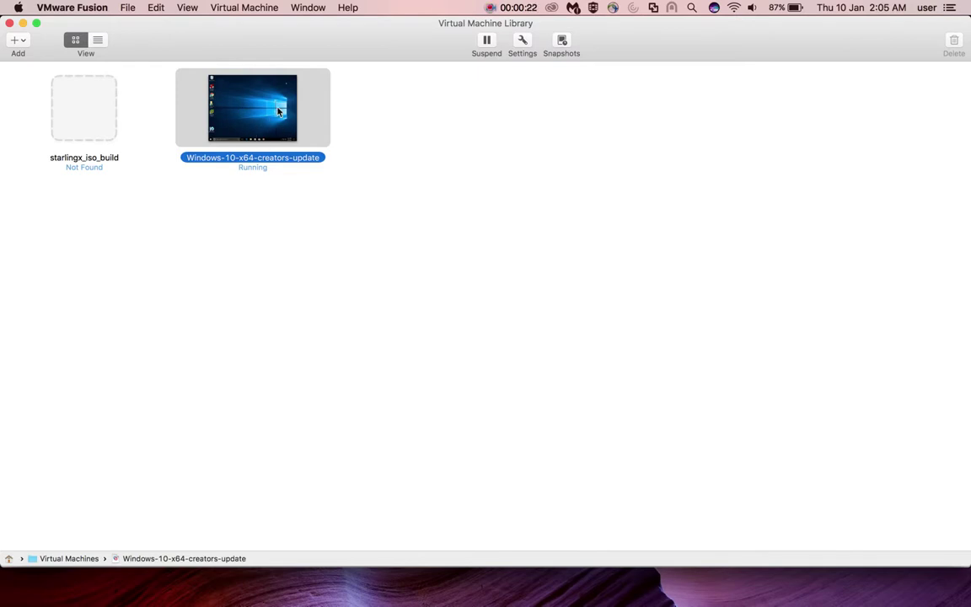
Step: In the VM's Sharing settings, add the Mac's other_works folder as a Read & Write share
{"action": "left_click", "coordinate": [524, 47]}
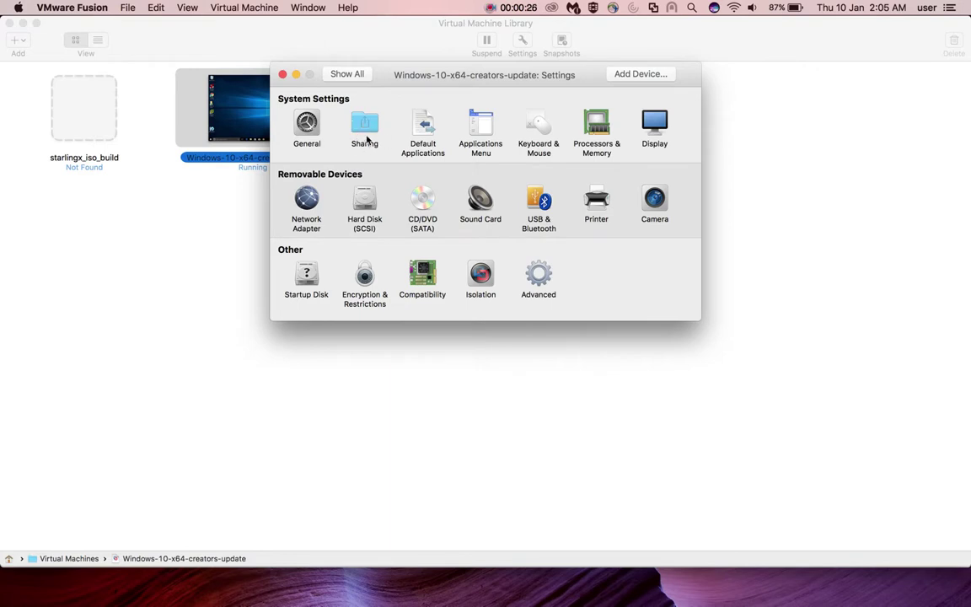
{"action": "left_click", "coordinate": [368, 129]}
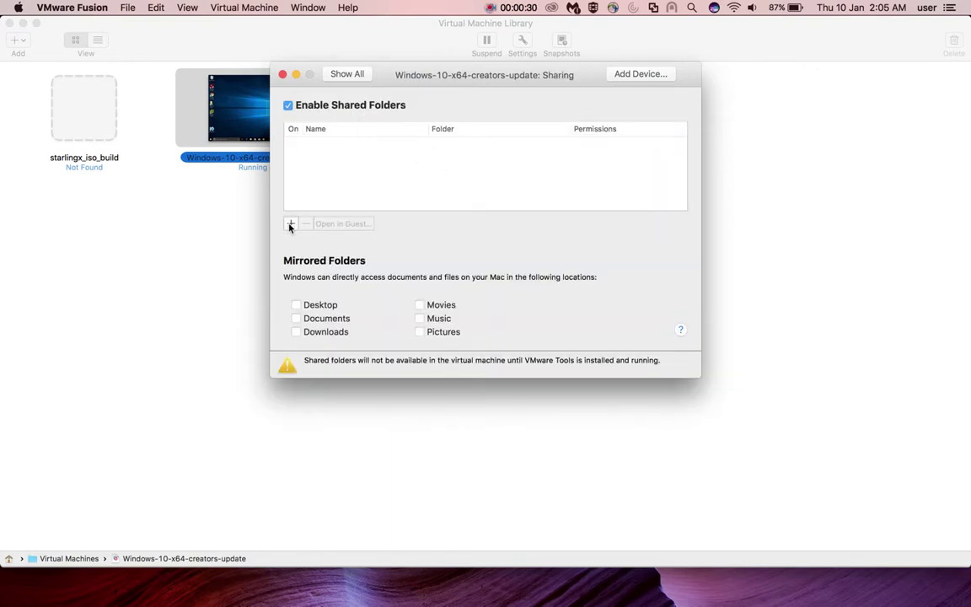
{"action": "left_click", "coordinate": [290, 224]}
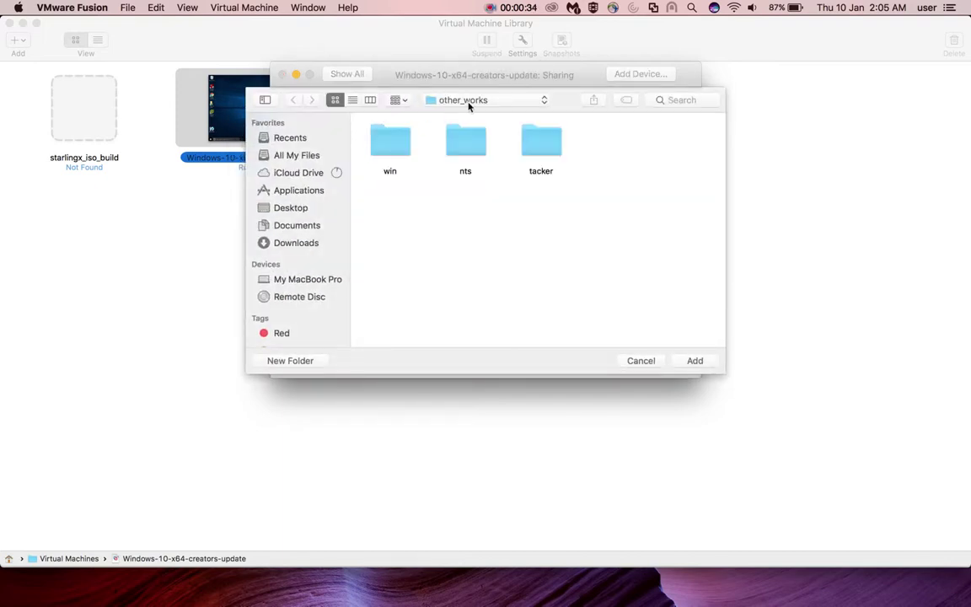
{"action": "left_click", "coordinate": [470, 103]}
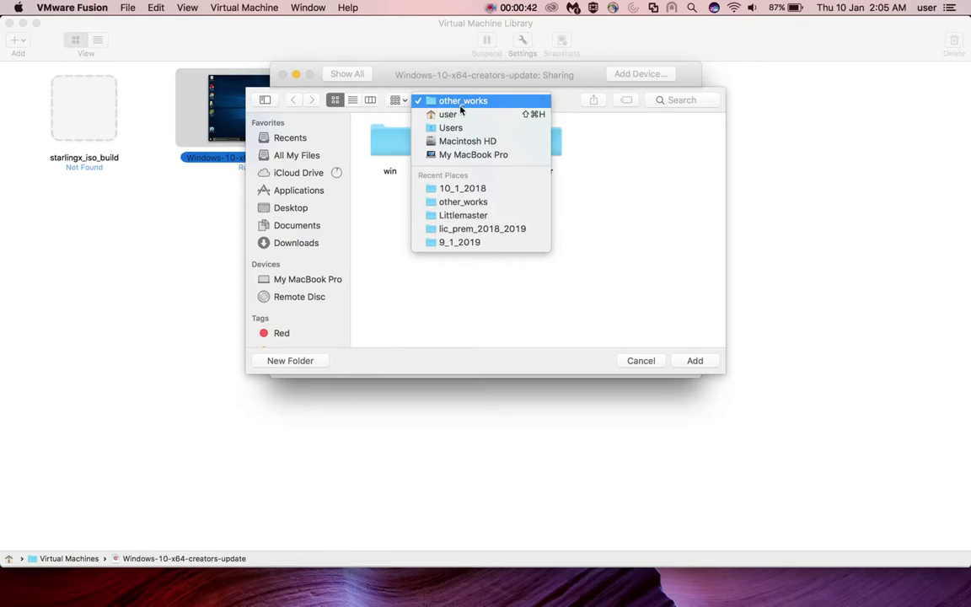
{"action": "left_click", "coordinate": [485, 105]}
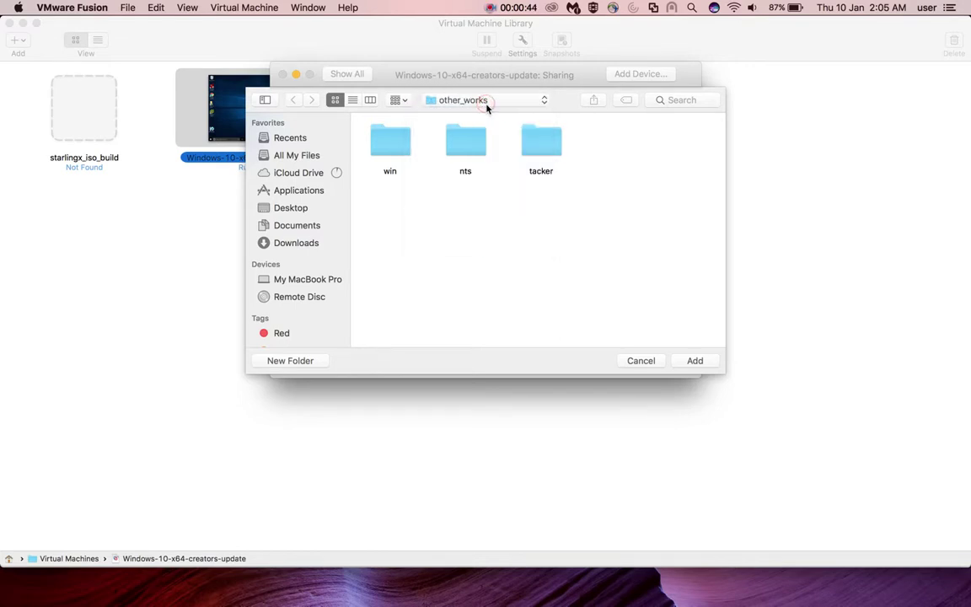
{"action": "left_click", "coordinate": [696, 362]}
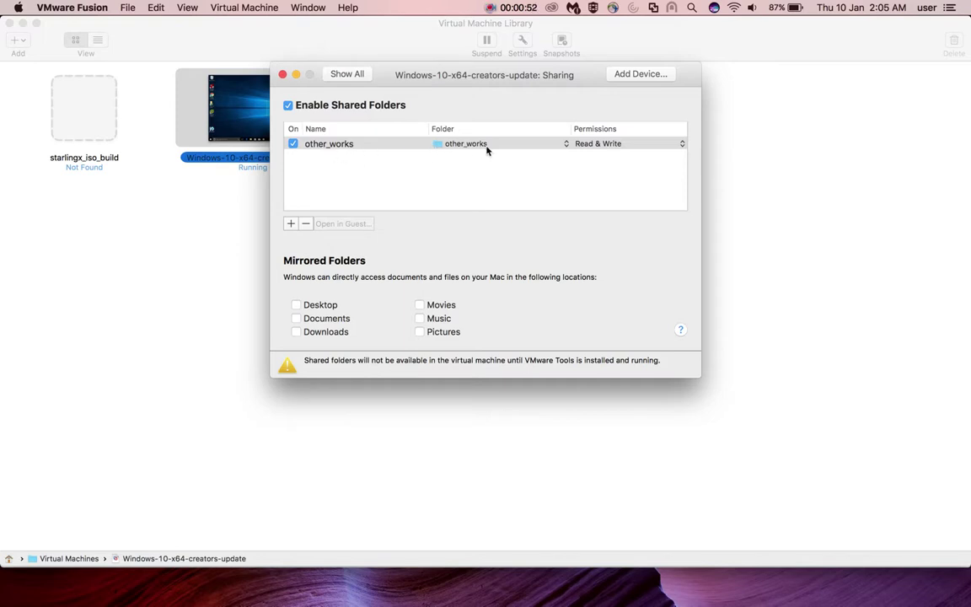
Step: Keep the share named other_works and close the VM's Settings window
{"action": "left_click", "coordinate": [329, 146]}
{"action": "left_click", "coordinate": [329, 146]}
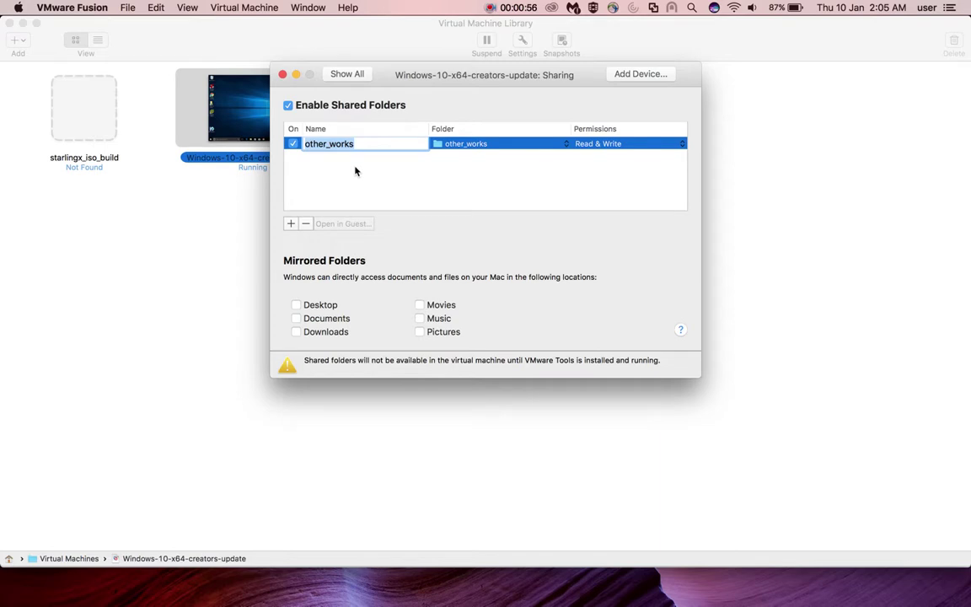
{"action": "left_click", "coordinate": [422, 174]}
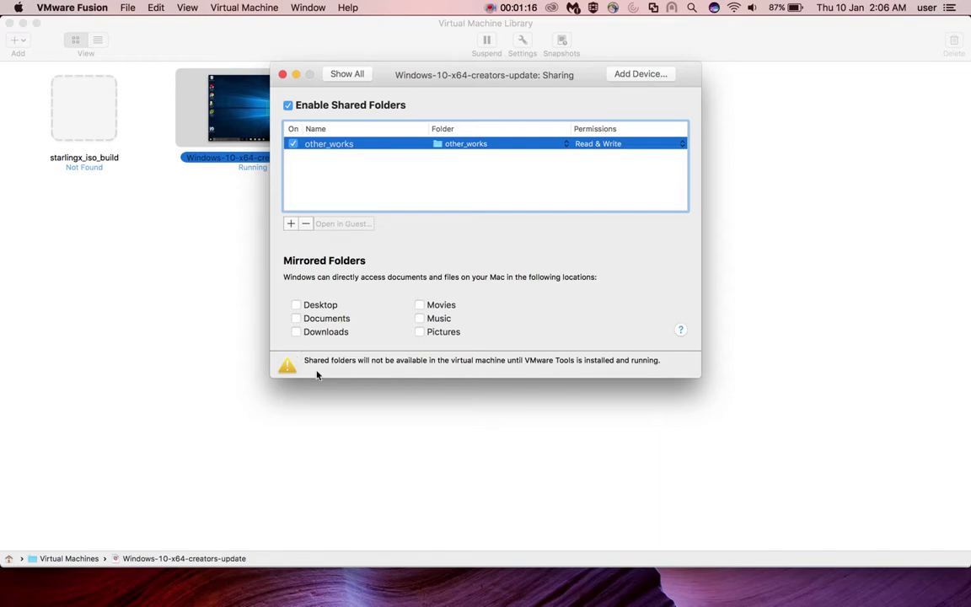
{"action": "left_click", "coordinate": [282, 75]}
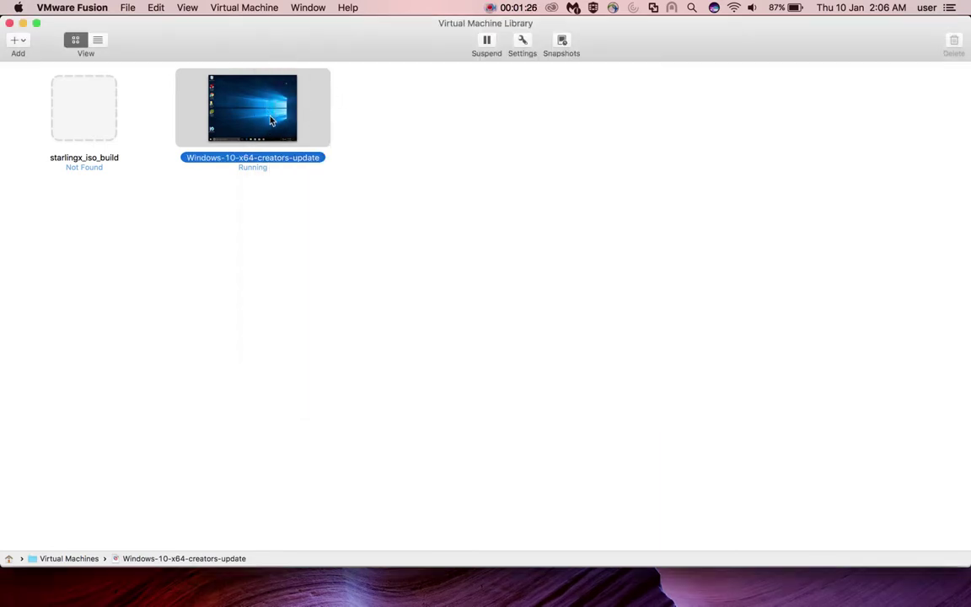
Step: Choose Install VMware Tools from the Virtual Machine menu
{"action": "left_click", "coordinate": [244, 7]}
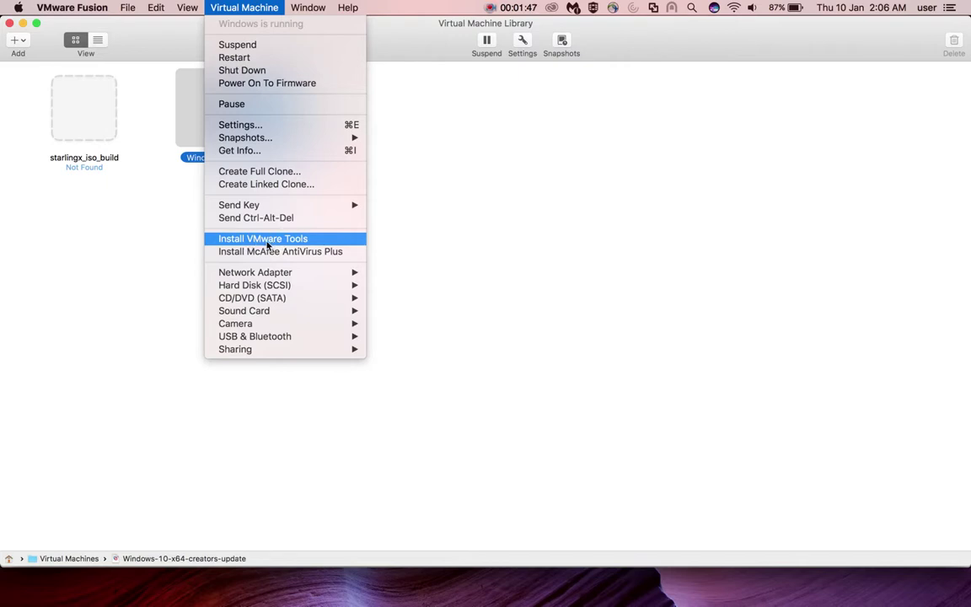
{"action": "left_click", "coordinate": [272, 245]}
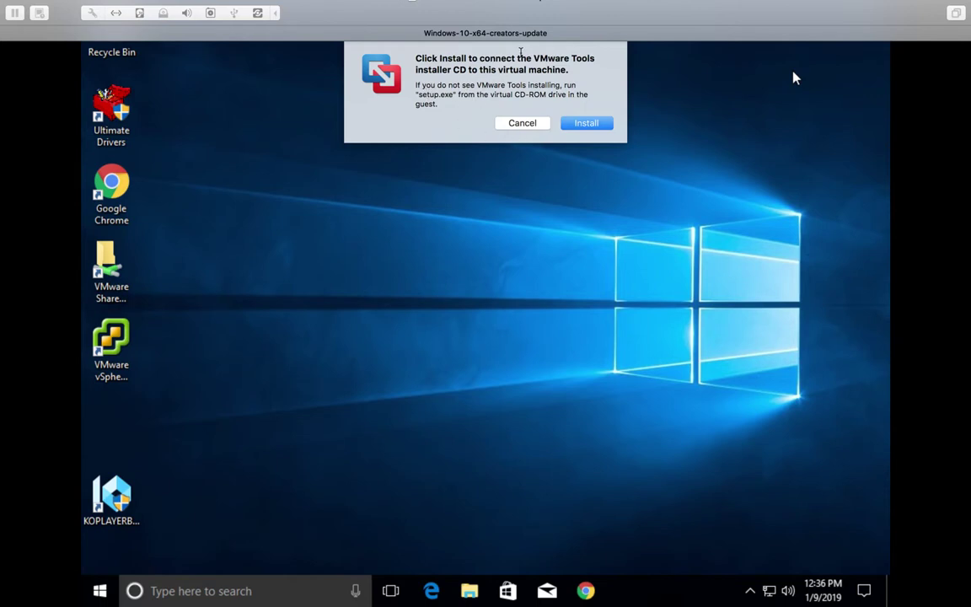
Step: Connect the VMware Tools CD, run setup64.exe from the DVD drive, and approve User Account Control
{"action": "left_click", "coordinate": [586, 124]}
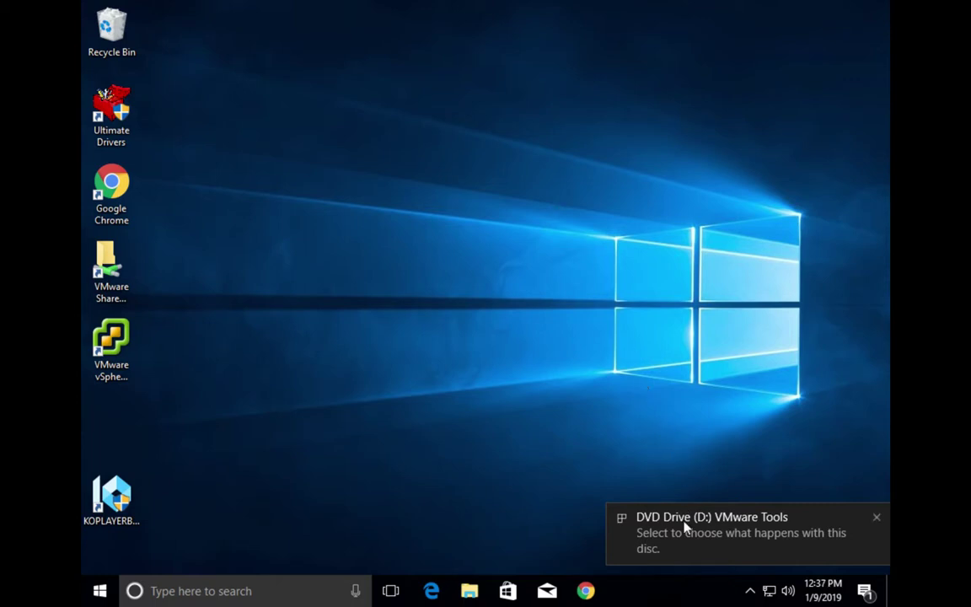
{"action": "left_click", "coordinate": [706, 551]}
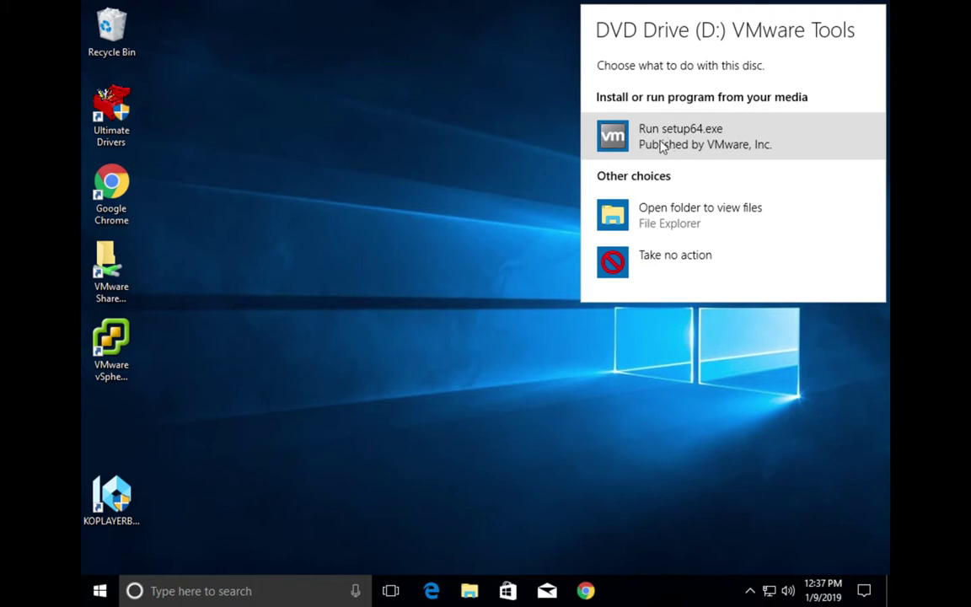
{"action": "left_click", "coordinate": [698, 147]}
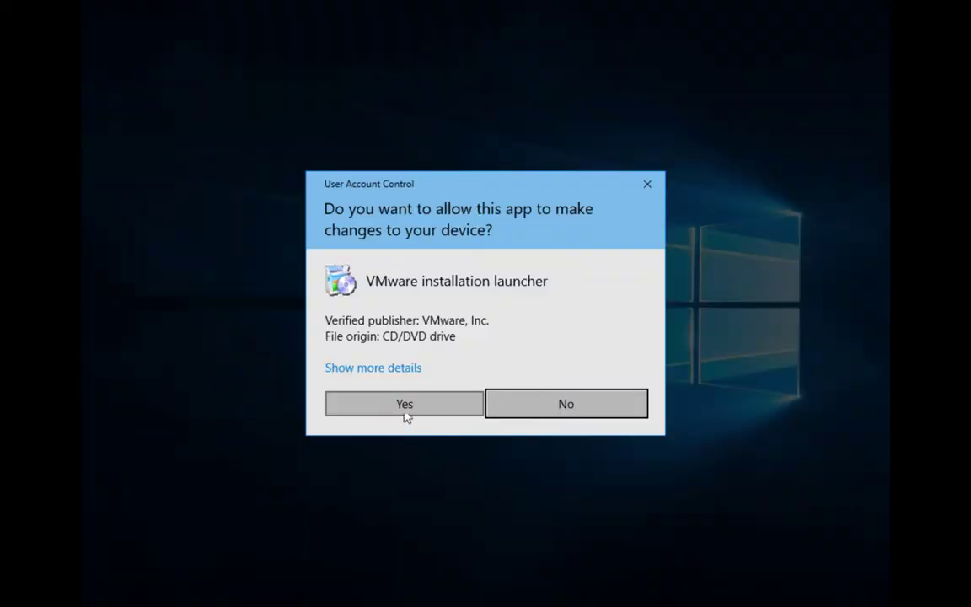
{"action": "left_click", "coordinate": [404, 405]}
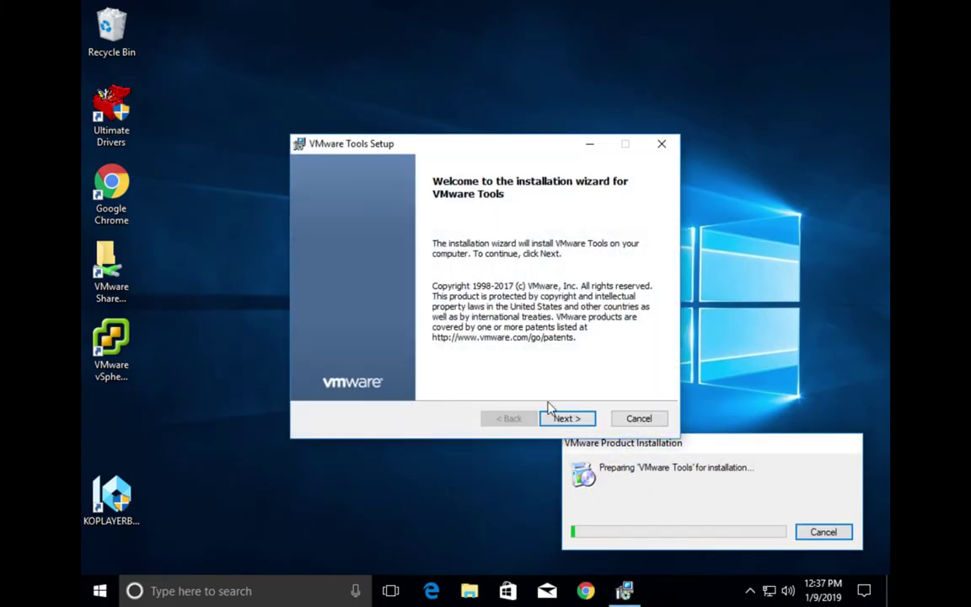
Step: Install VMware Tools with the Typical setup type and finish the wizard
{"action": "left_click", "coordinate": [574, 424]}
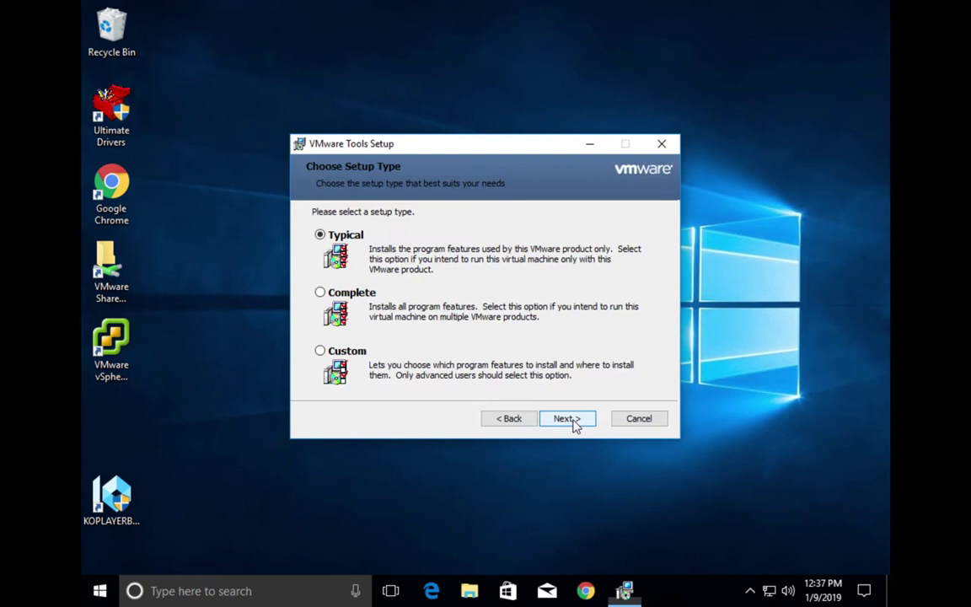
{"action": "left_click", "coordinate": [574, 423]}
{"action": "left_click", "coordinate": [576, 425]}
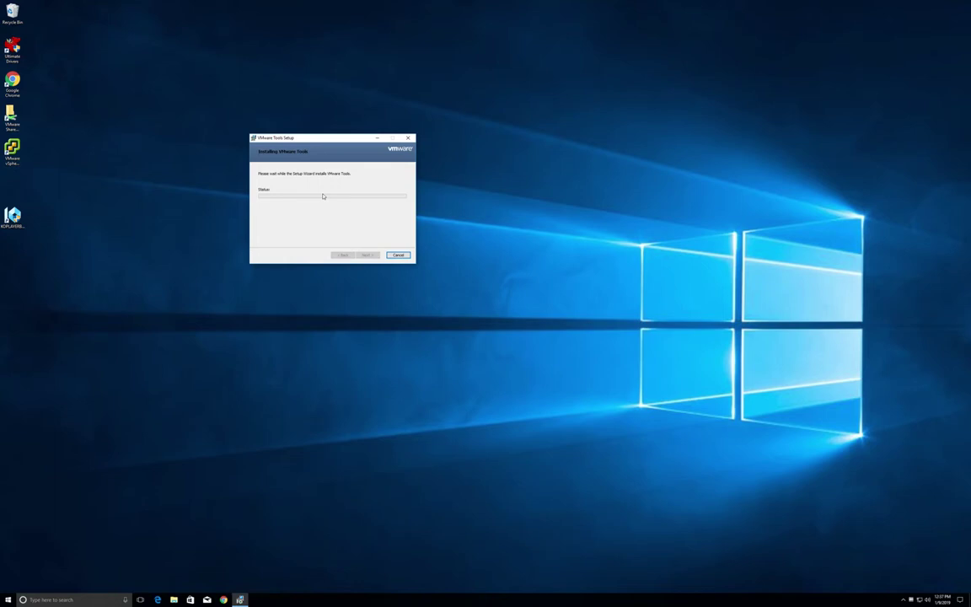
{"action": "left_click_drag", "start_coordinate": [344, 136], "coordinate": [418, 134]}
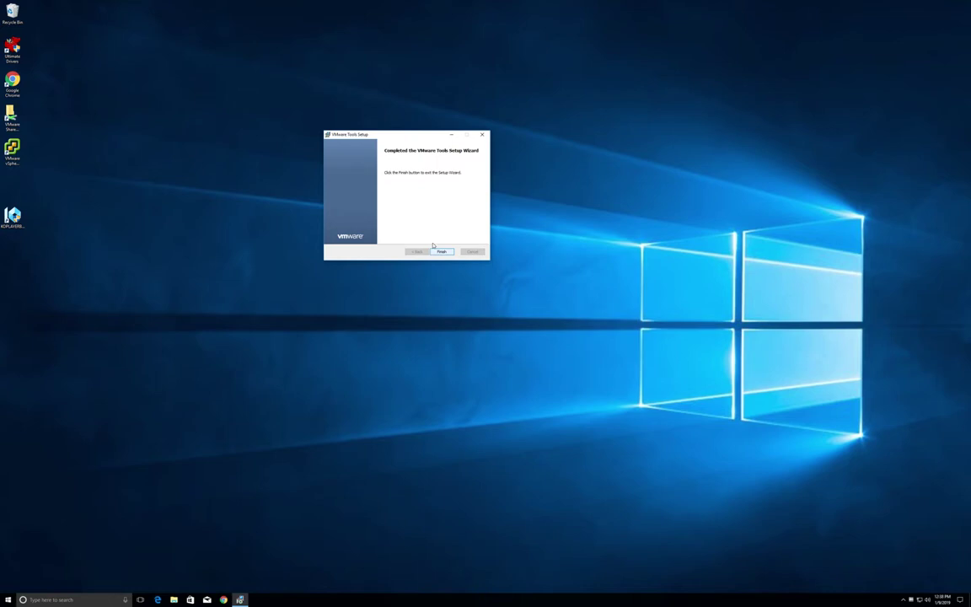
{"action": "left_click", "coordinate": [433, 246]}
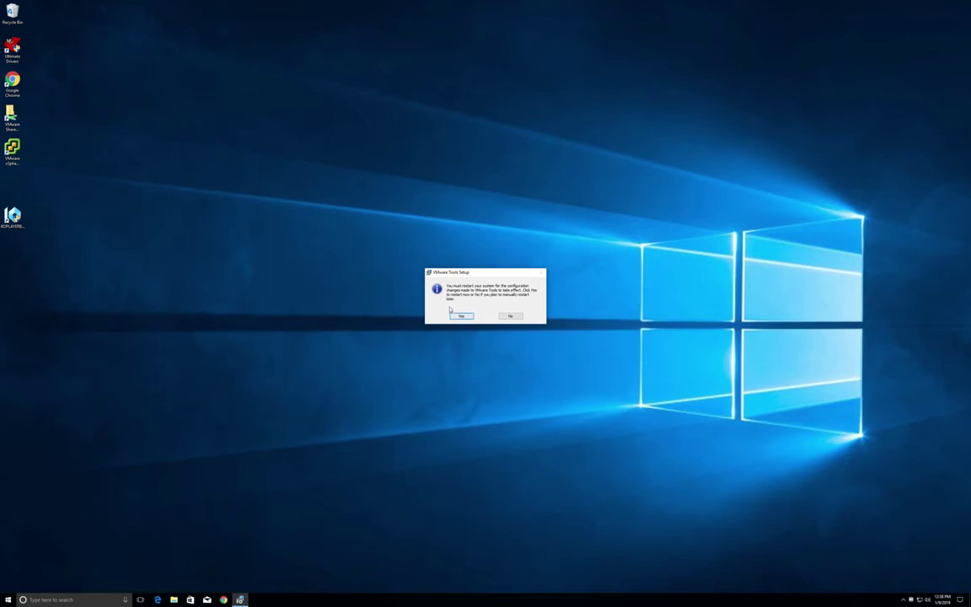
Step: Restart Windows to apply VMware Tools and return to the Virtual Machine Library
{"action": "left_click", "coordinate": [451, 312]}
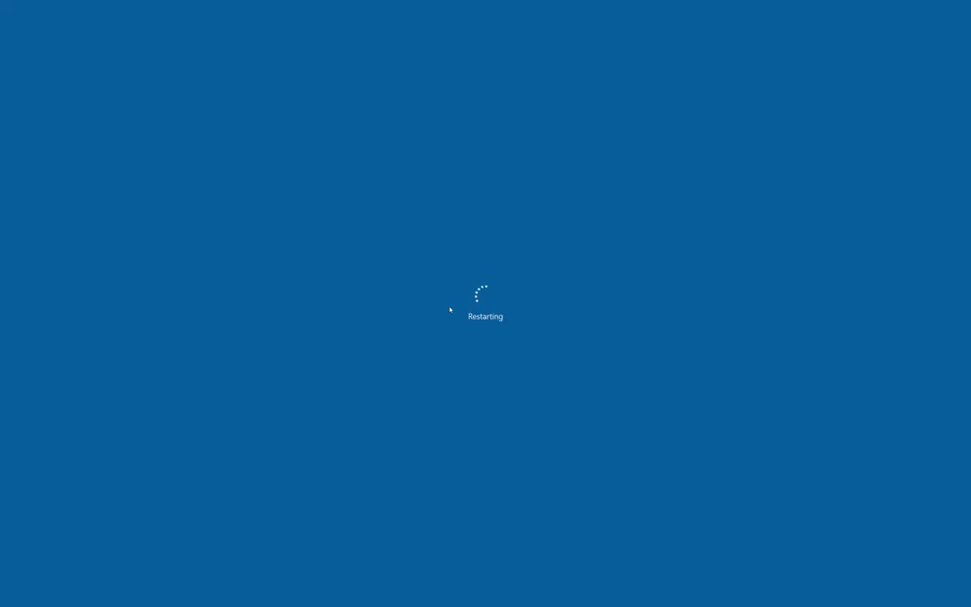
{"action": "key", "text": "ctrl+Up"}
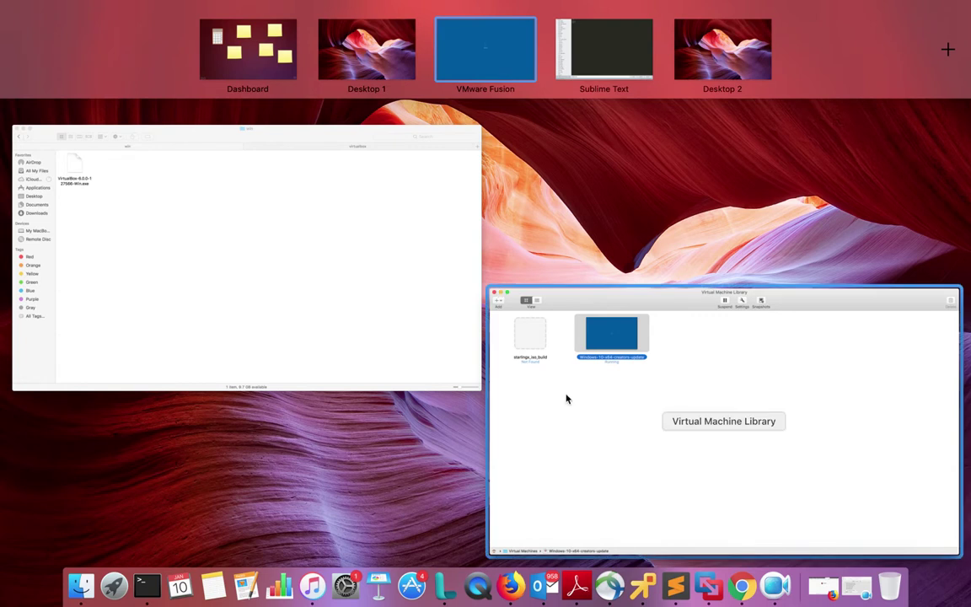
{"action": "left_click", "coordinate": [566, 396]}
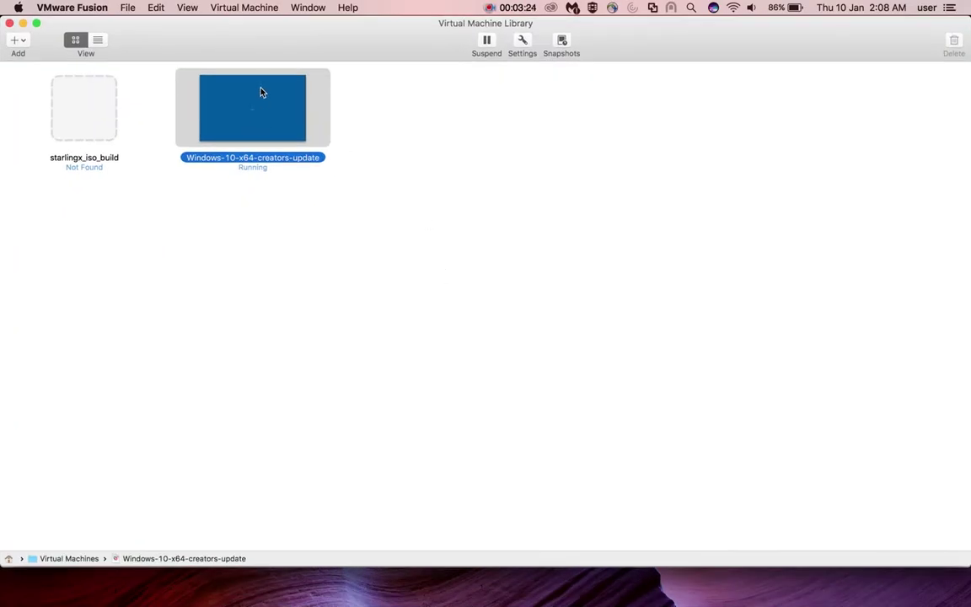
Step: Reselect the Windows-10-x64-creators-update VM in the library
{"action": "left_click", "coordinate": [234, 9]}
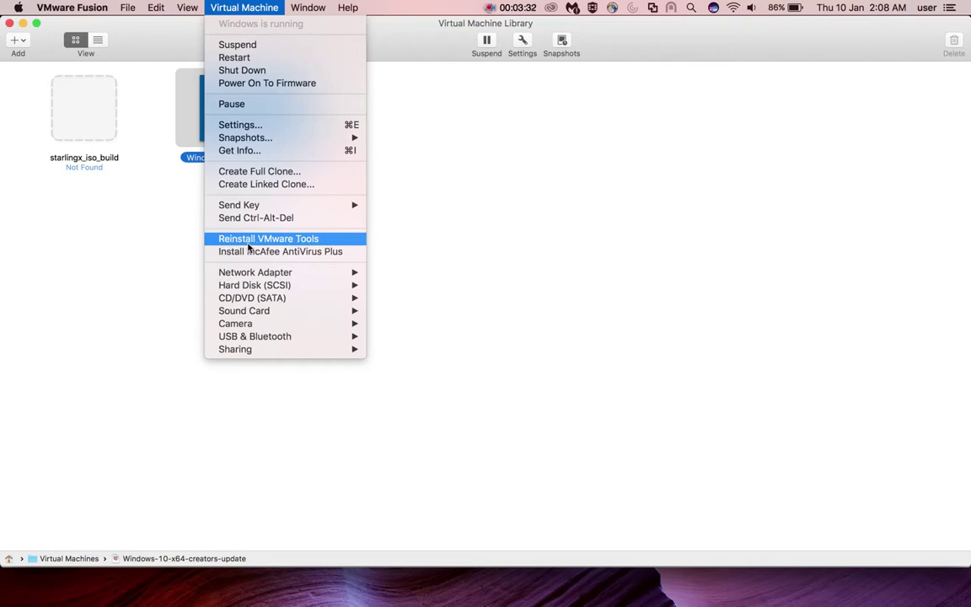
{"action": "left_click", "coordinate": [437, 209]}
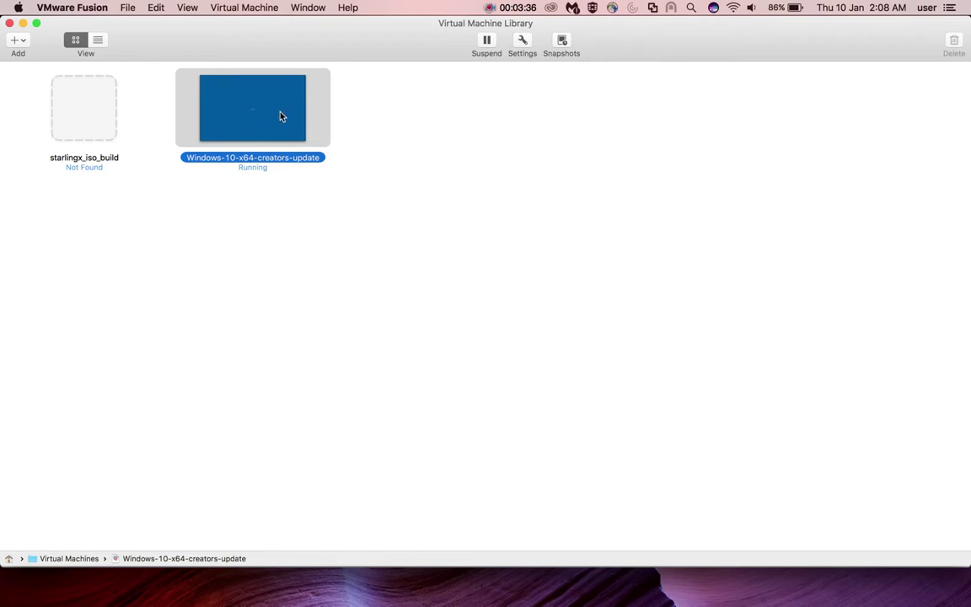
{"action": "left_click", "coordinate": [431, 209]}
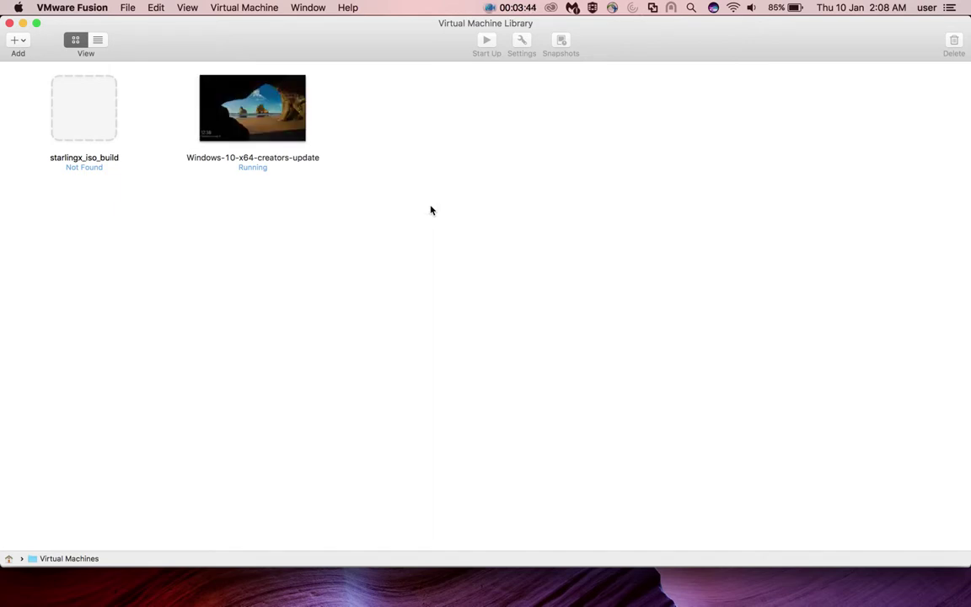
{"action": "left_click", "coordinate": [259, 123]}
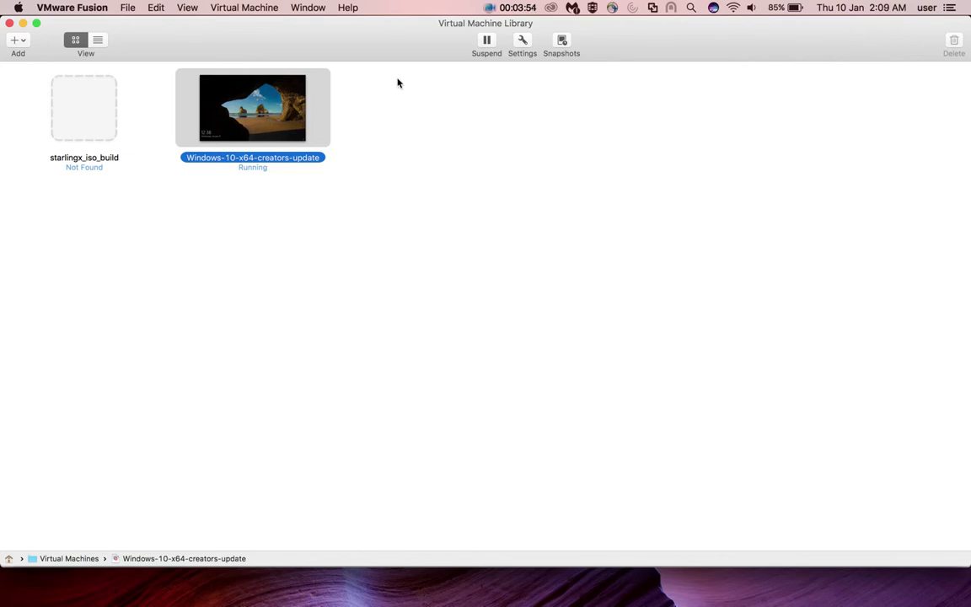
Step: Verify other_works is enabled with Read & Write in the VM's Sharing settings, then close them
{"action": "left_click", "coordinate": [522, 39]}
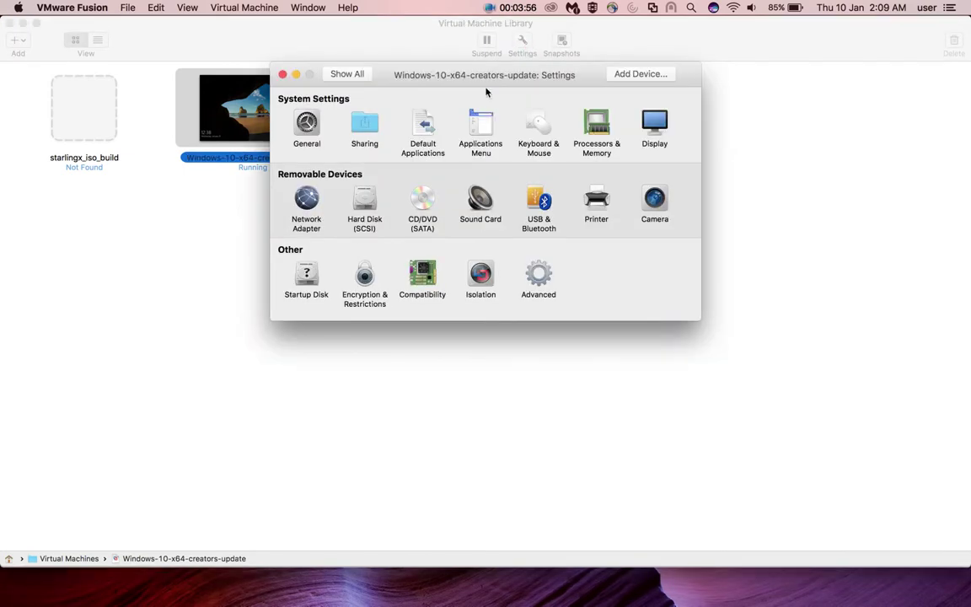
{"action": "left_click", "coordinate": [365, 124]}
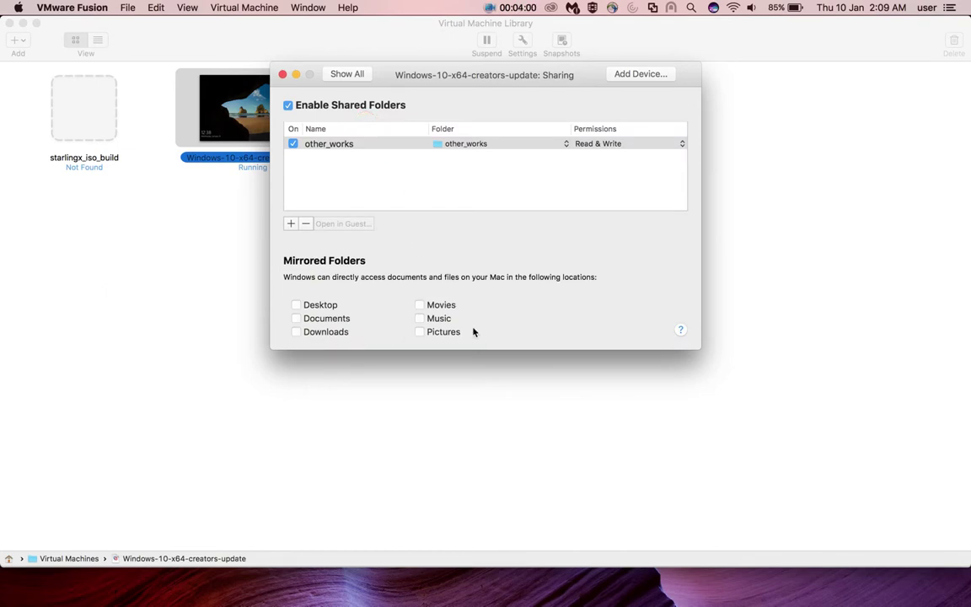
{"action": "left_click", "coordinate": [283, 75]}
Step: Open the Windows 10 VM, sign in with the account password, then show the Mac desktop overview
{"action": "double_click", "coordinate": [251, 100]}
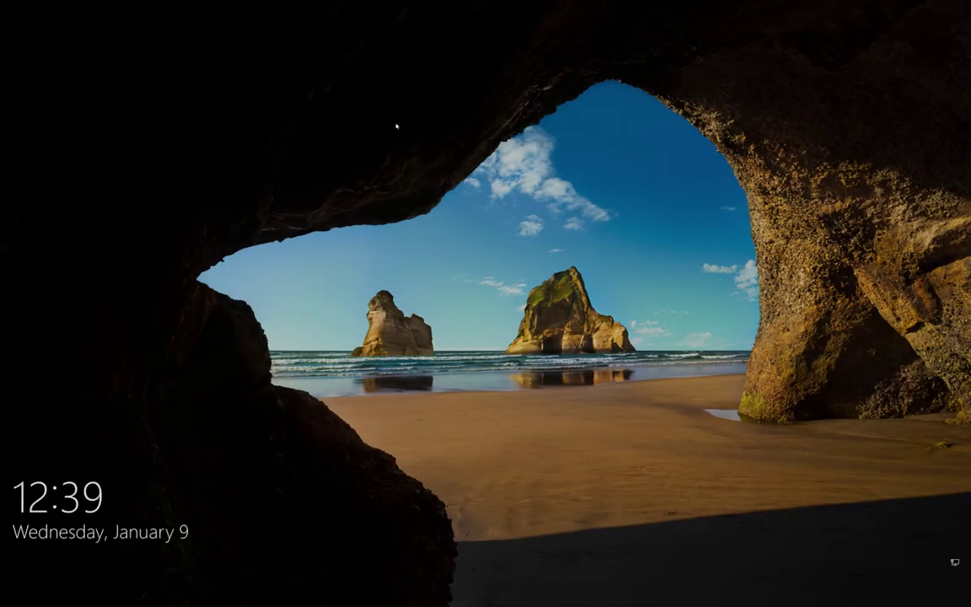
{"action": "left_click", "coordinate": [483, 486]}
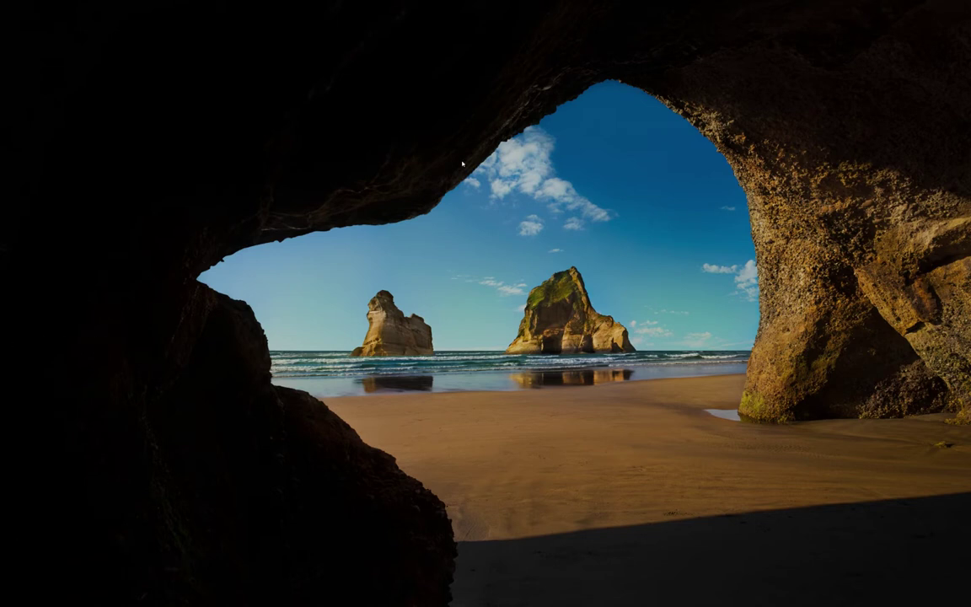
{"action": "type", "text": "••"}
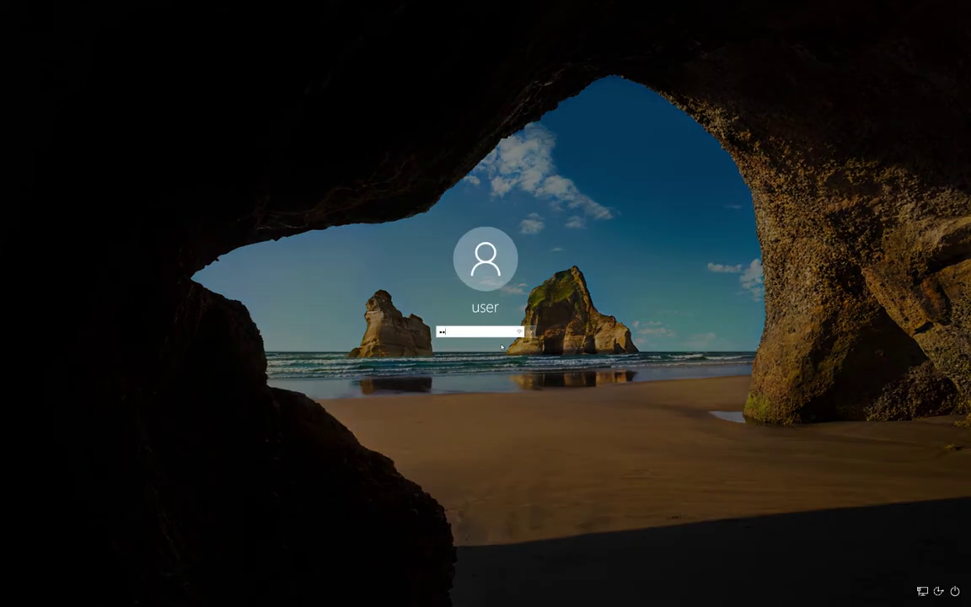
{"action": "key", "text": "Return"}
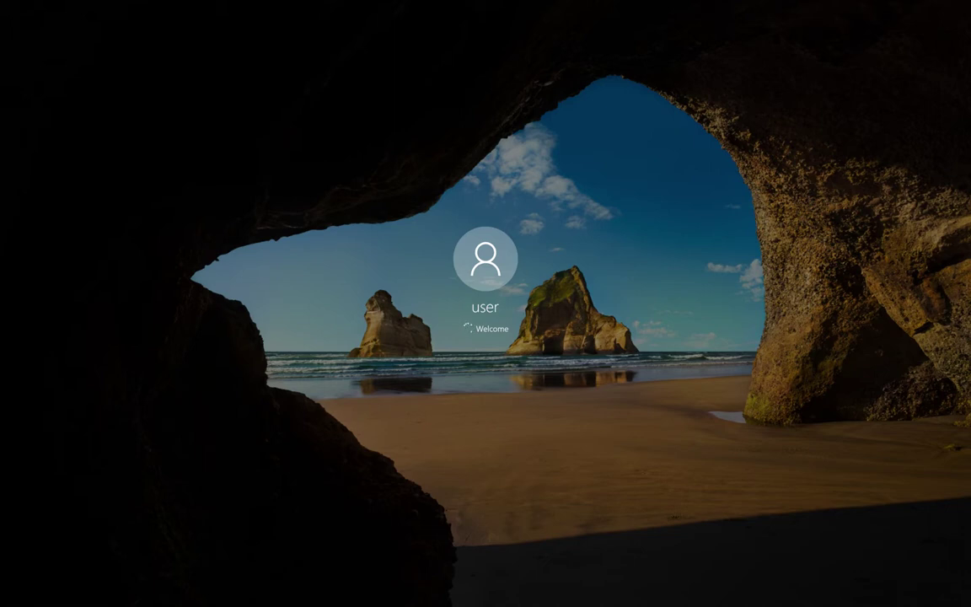
{"action": "key", "text": "ctrl+Up"}
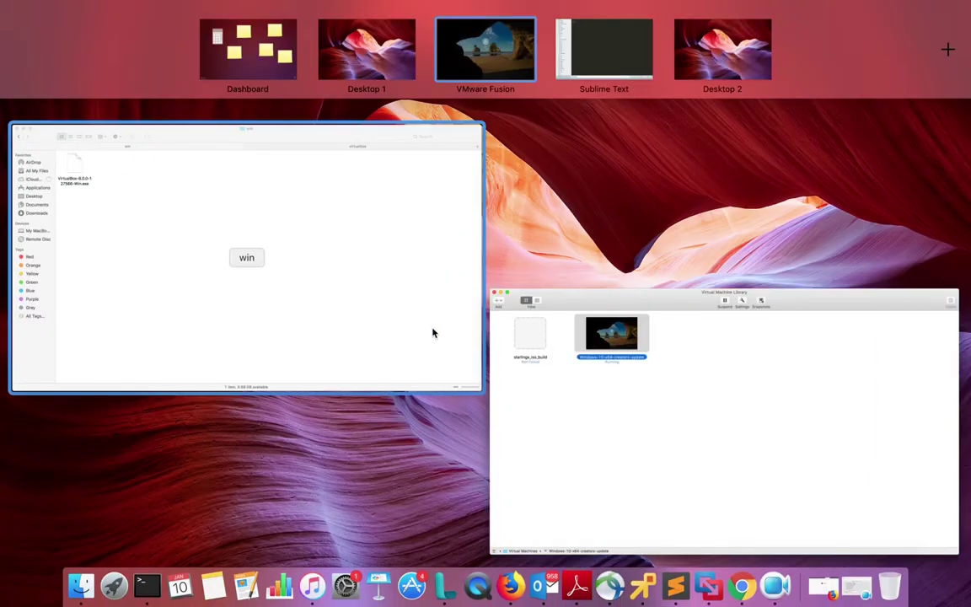
Step: In Finder, look inside other_works' tacker and nts subfolders, return to other_works, then show the desktop overview
{"action": "left_click", "coordinate": [390, 298]}
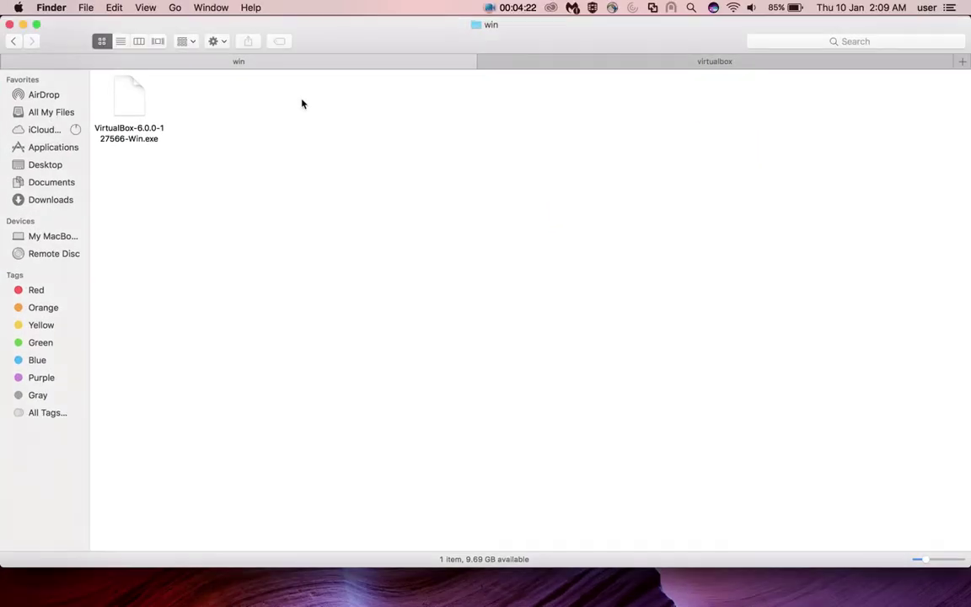
{"action": "left_click", "coordinate": [18, 43]}
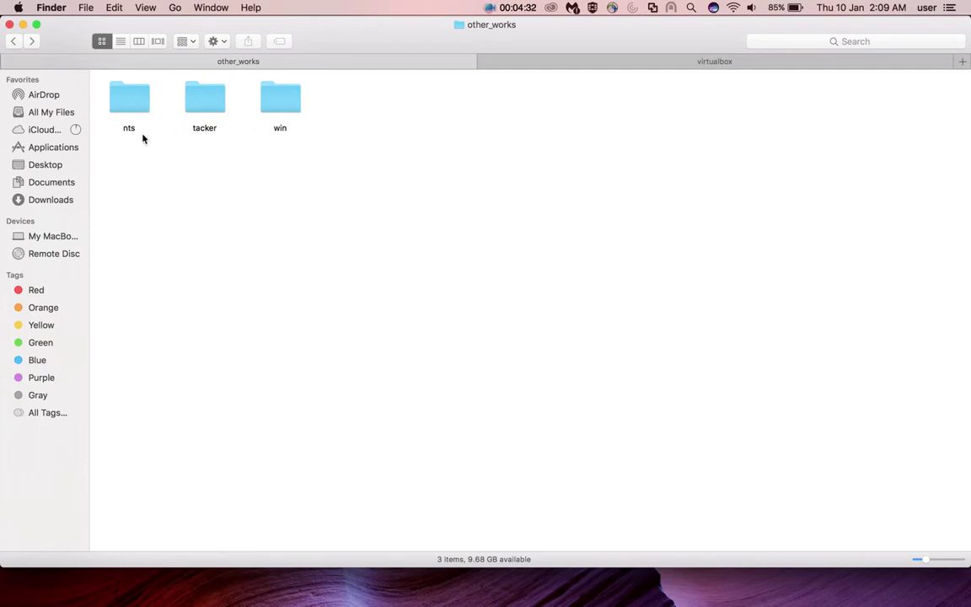
{"action": "double_click", "coordinate": [195, 108]}
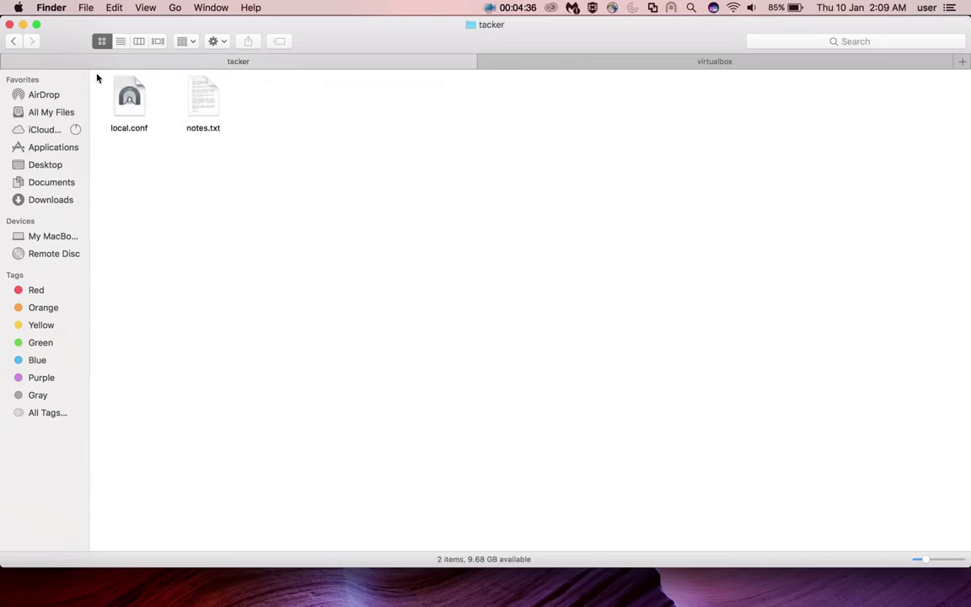
{"action": "left_click", "coordinate": [13, 41]}
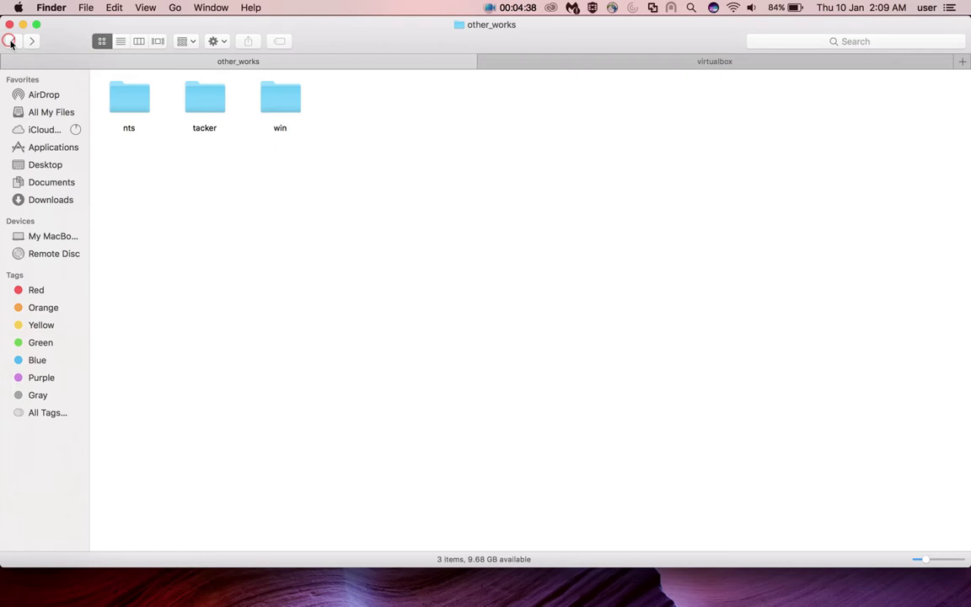
{"action": "double_click", "coordinate": [131, 99]}
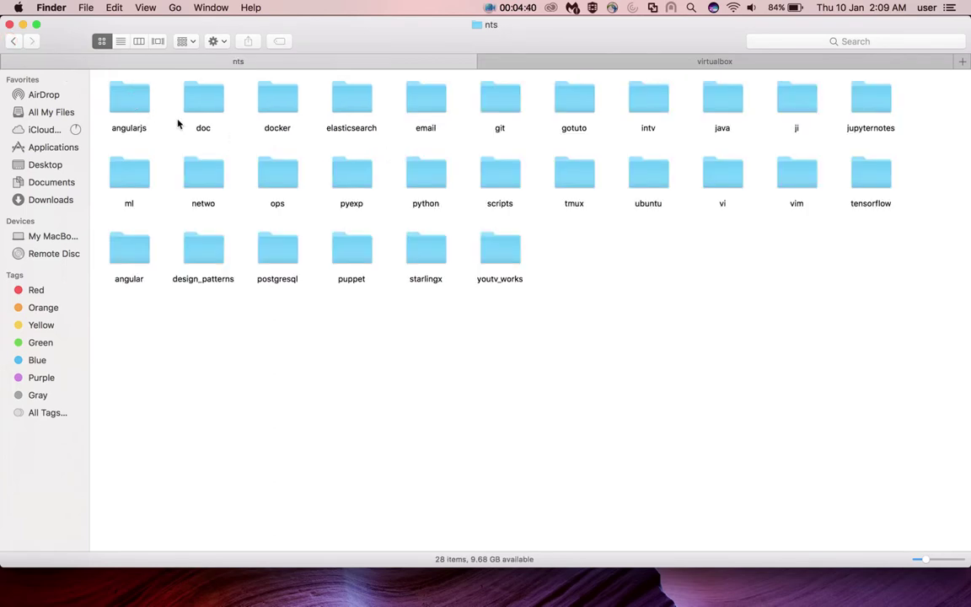
{"action": "left_click", "coordinate": [9, 43]}
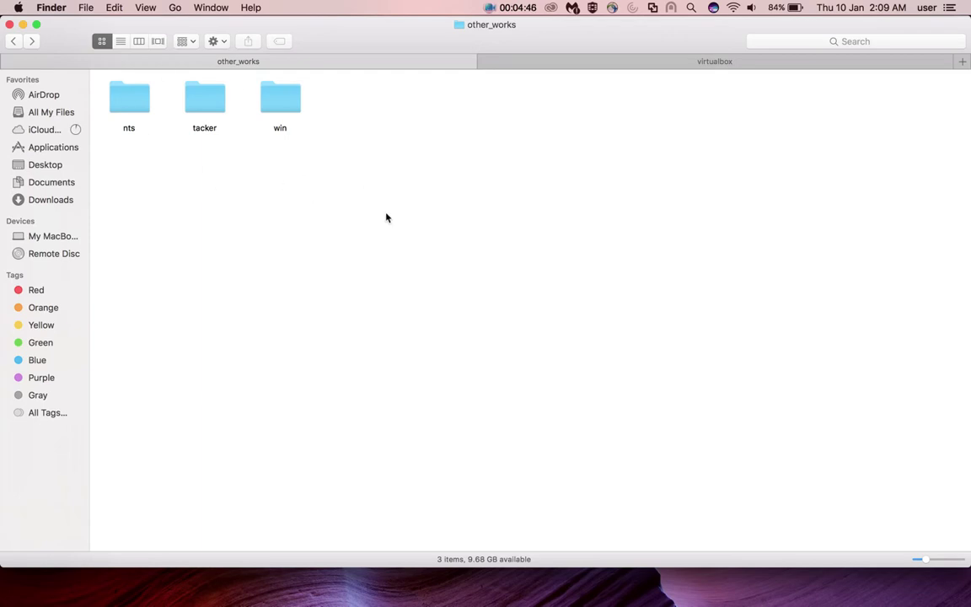
{"action": "key", "text": "ctrl+Up"}
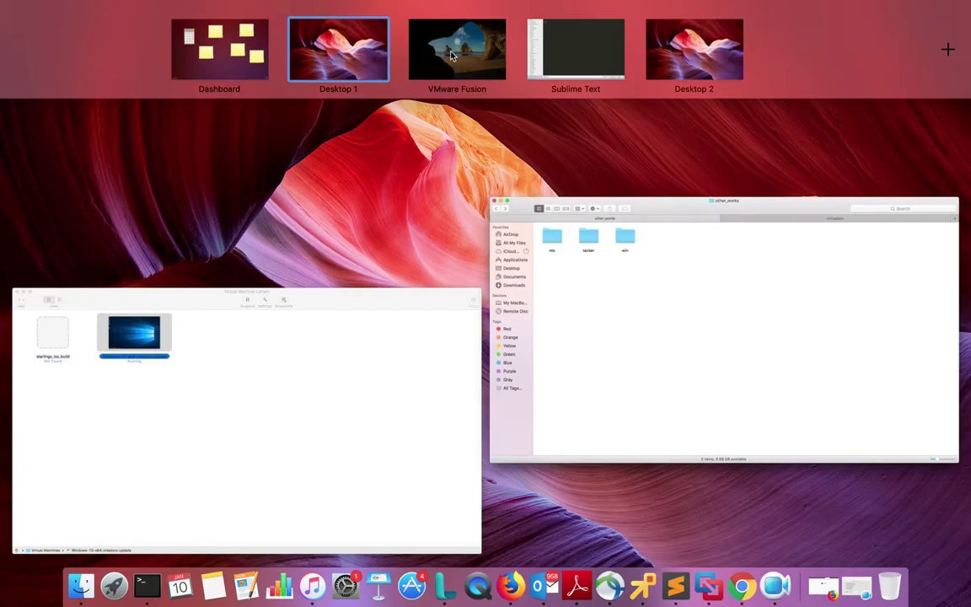
Step: Switch to the Windows 10 VM desktop and open File Explorer at Quick access
{"action": "left_click", "coordinate": [454, 51]}
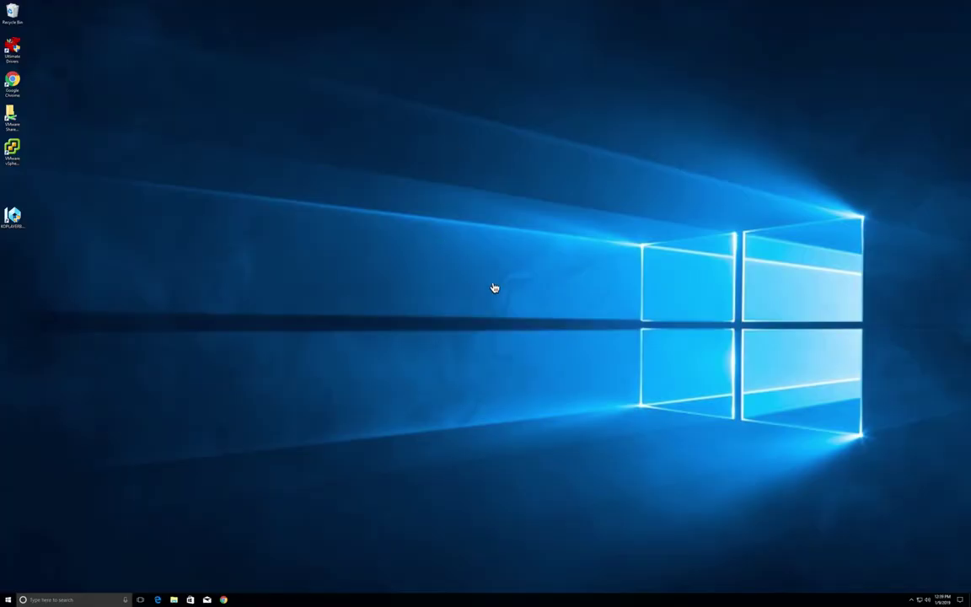
{"action": "mouse_move", "coordinate": [179, 595]}
{"action": "left_click", "coordinate": [173, 599]}
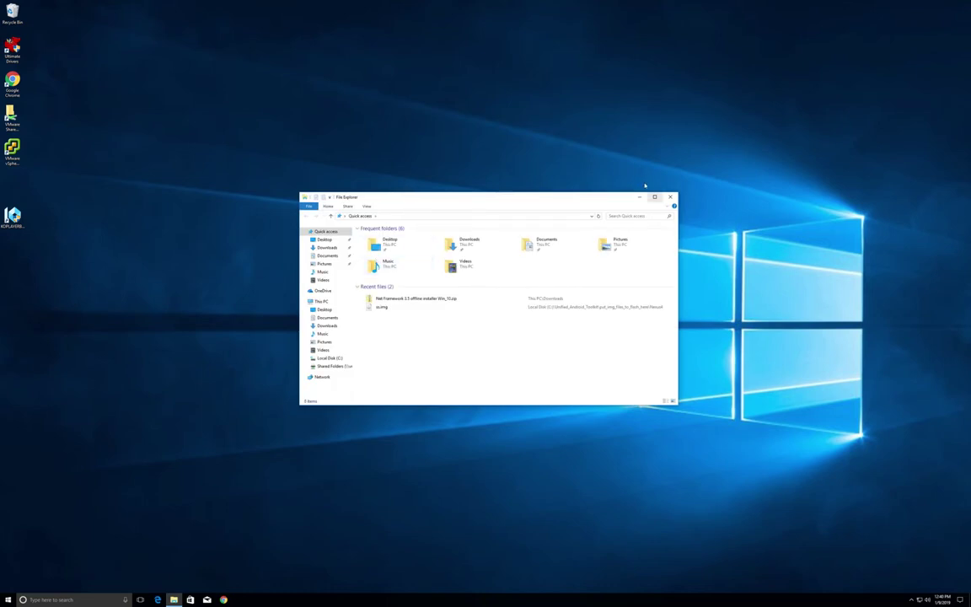
Step: Maximize File Explorer and show the Shared Folders (Z:) drive containing other_works
{"action": "left_click", "coordinate": [654, 196]}
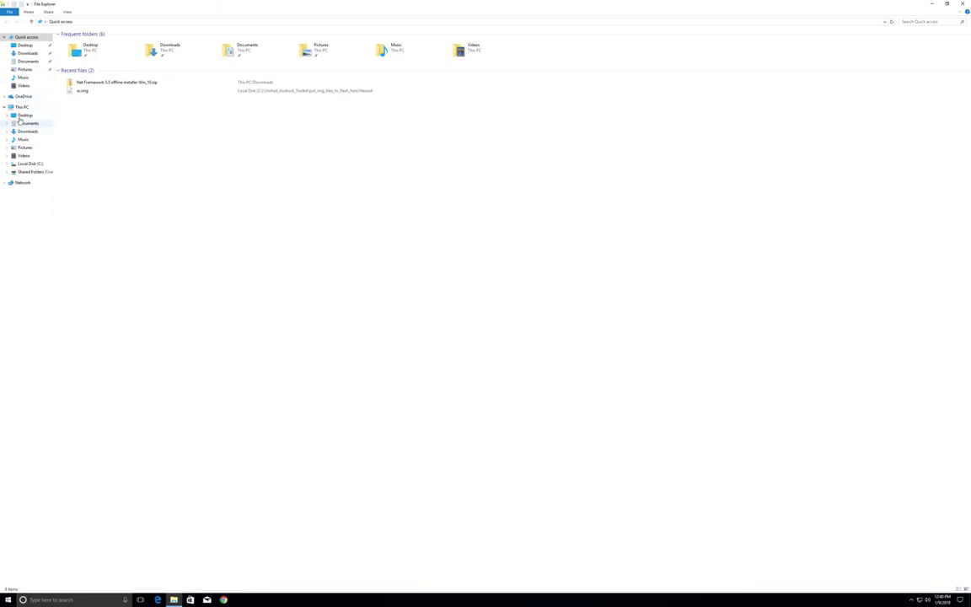
{"action": "left_click", "coordinate": [26, 170]}
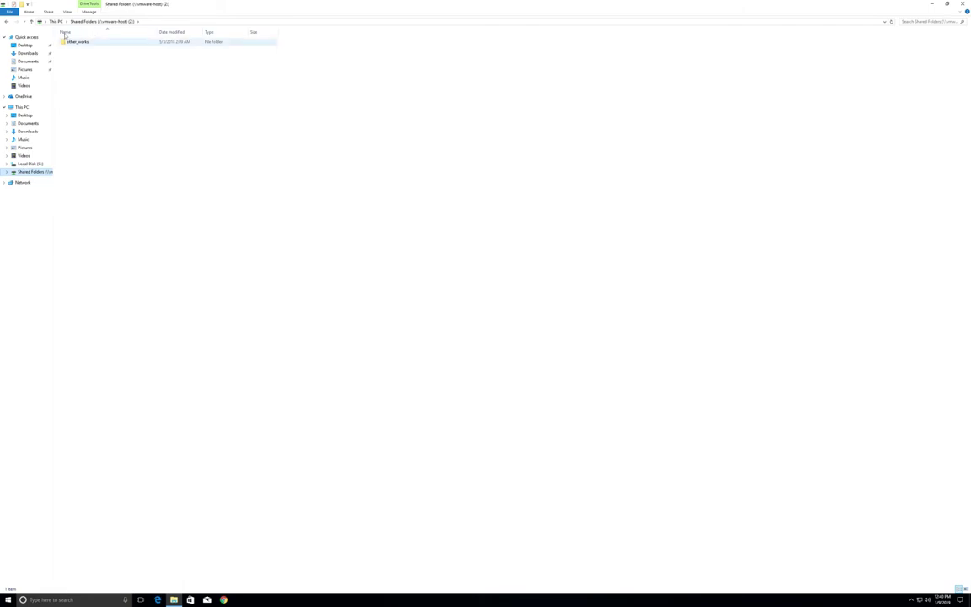
Step: Open other_works, look inside its nts and tacker subfolders, and return to other_works
{"action": "key", "text": "Tab"}
{"action": "key", "text": "Return"}
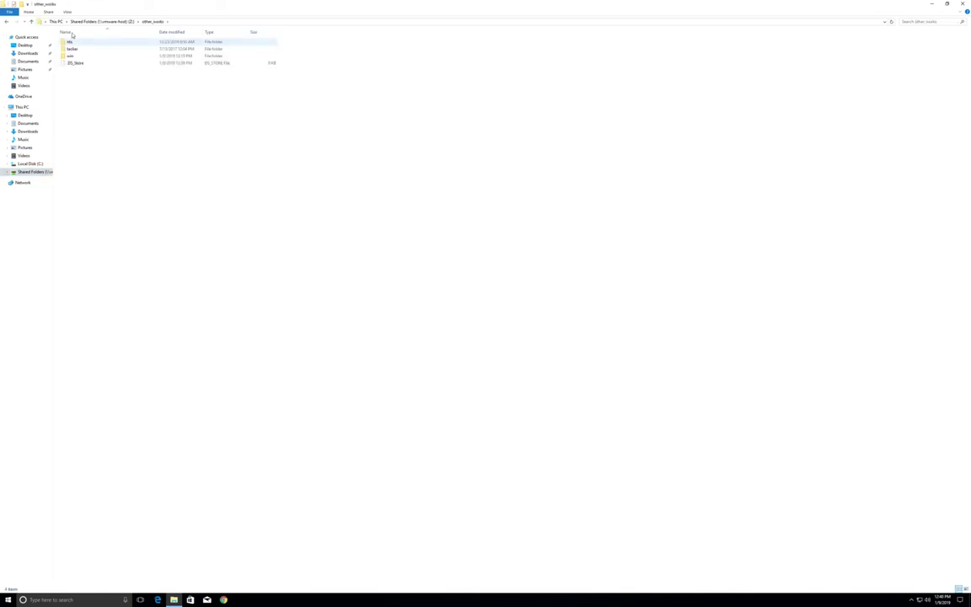
{"action": "key", "text": "Return"}
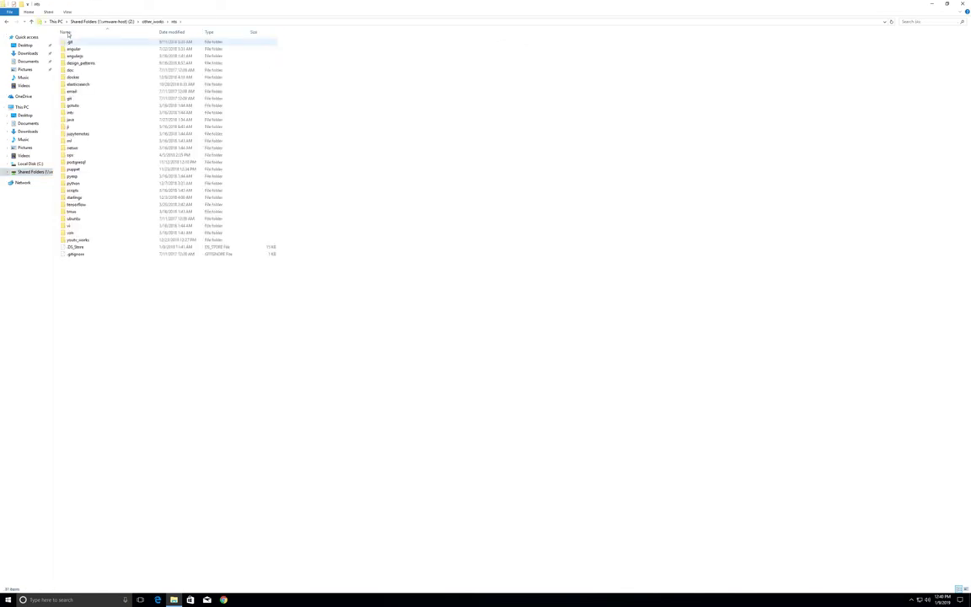
{"action": "left_click", "coordinate": [7, 21]}
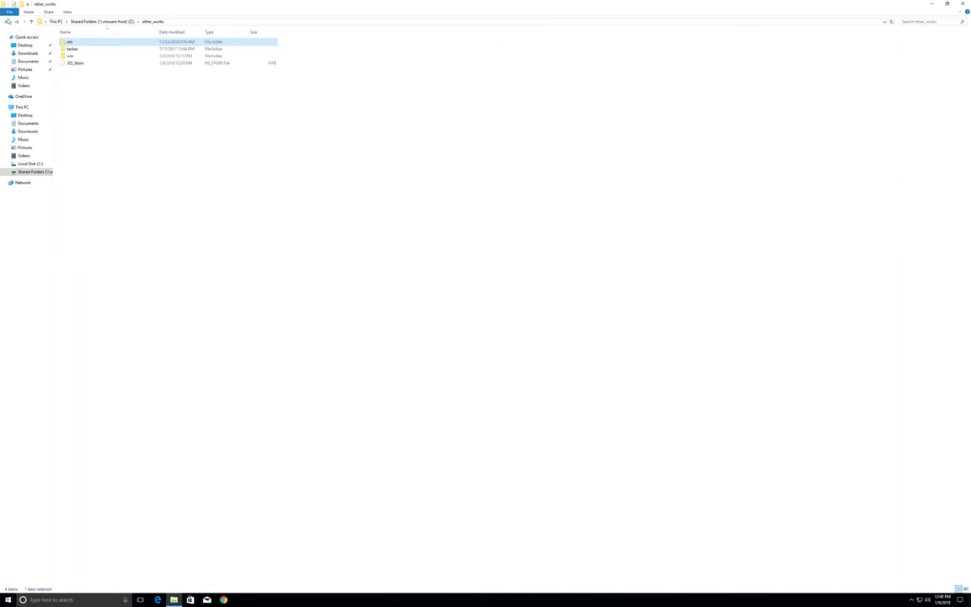
{"action": "key", "text": "Down"}
{"action": "key", "text": "Return"}
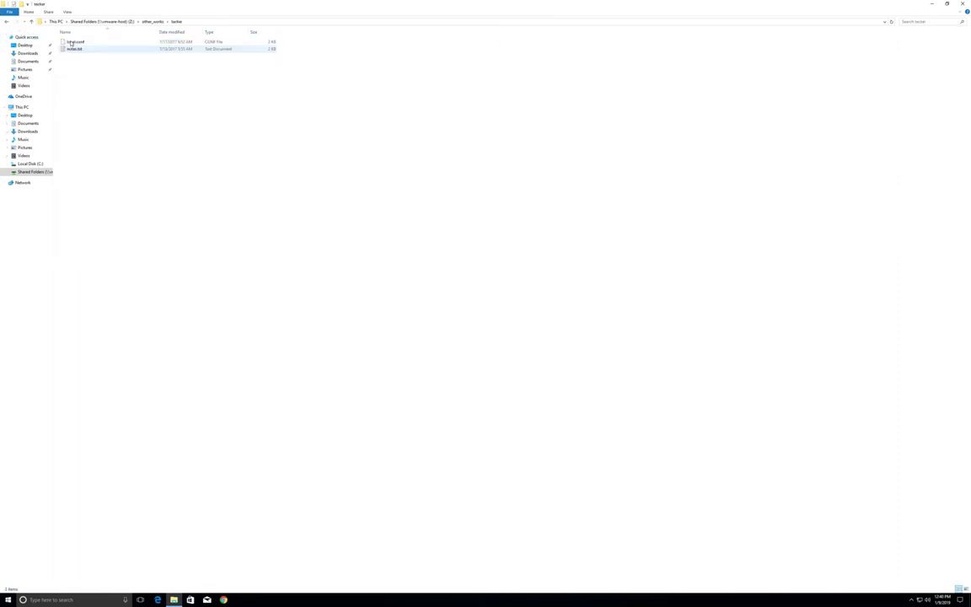
{"action": "key", "text": "alt+Left"}
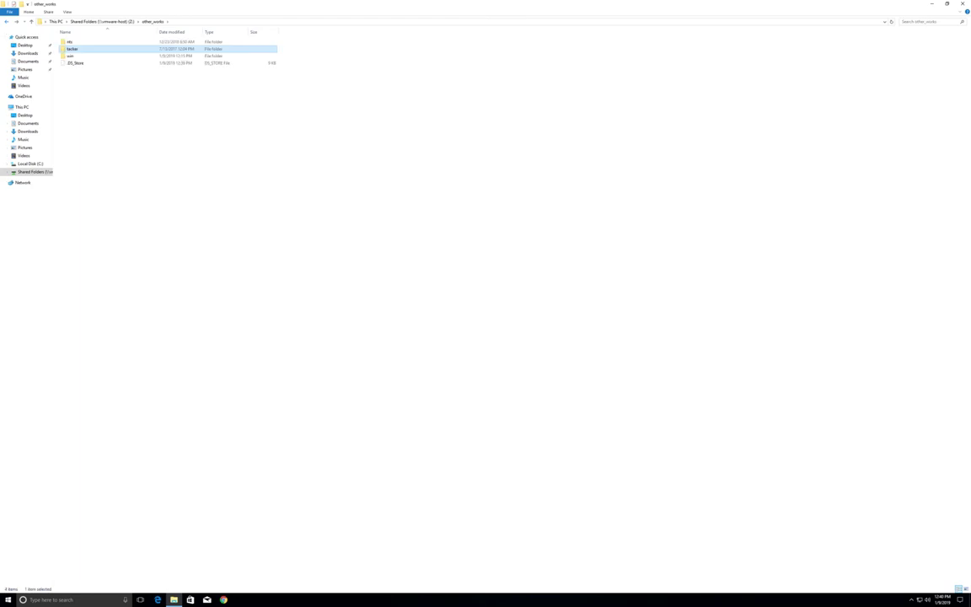